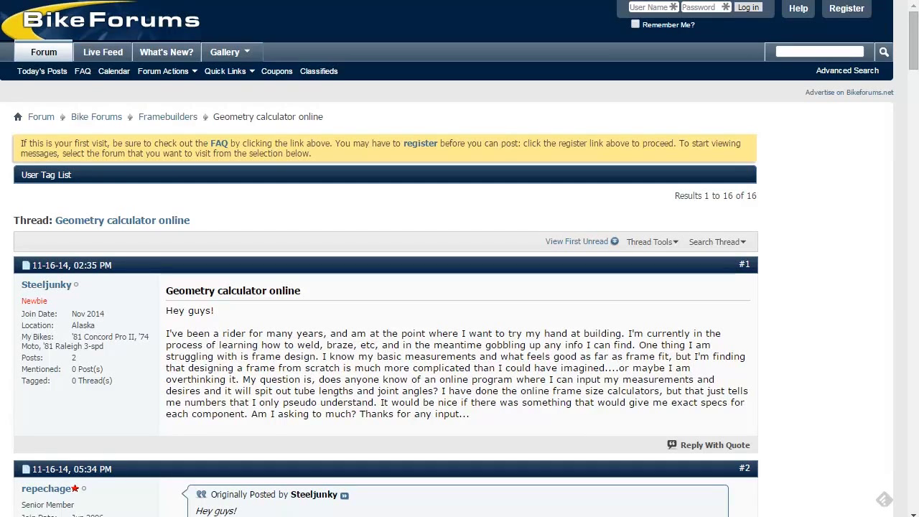
Scroll the Geometry calculator online thread down until posts #6 and #7 are visible
scroll(459, 258, down, 3)
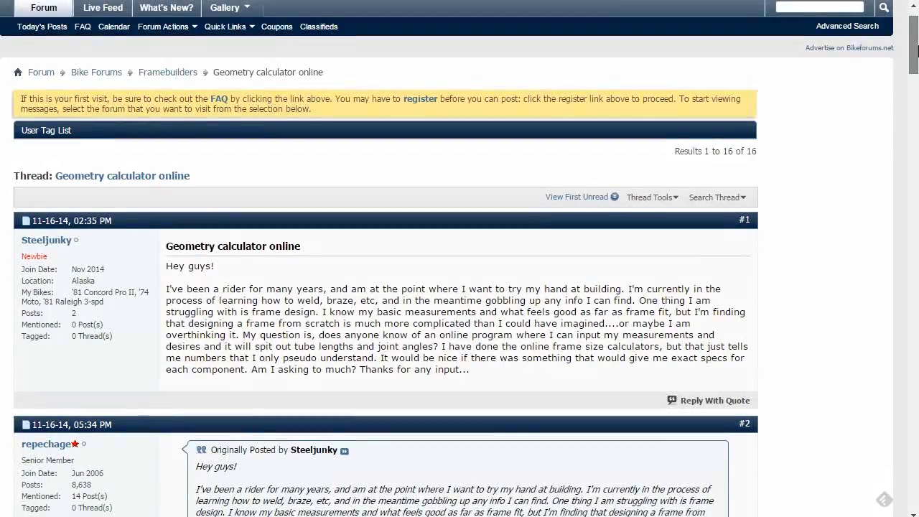
scroll(459, 259, down, 7)
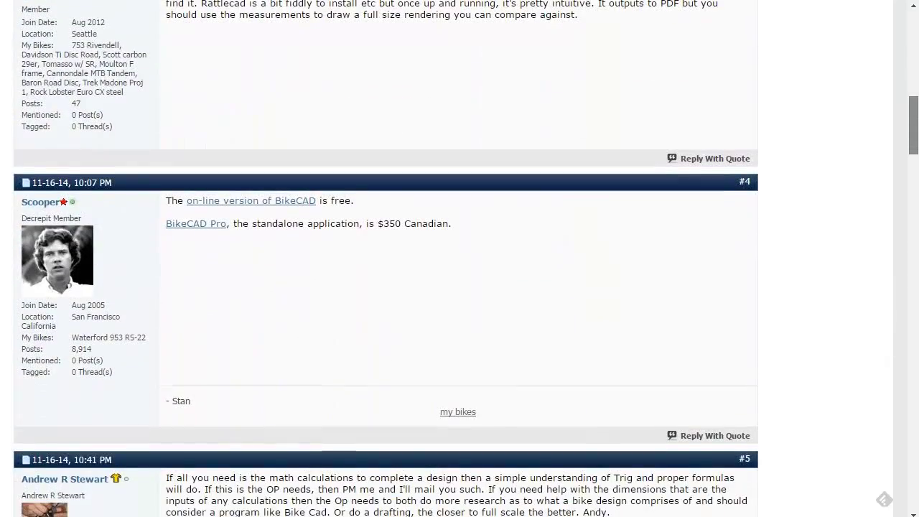
scroll(460, 258, down, 10)
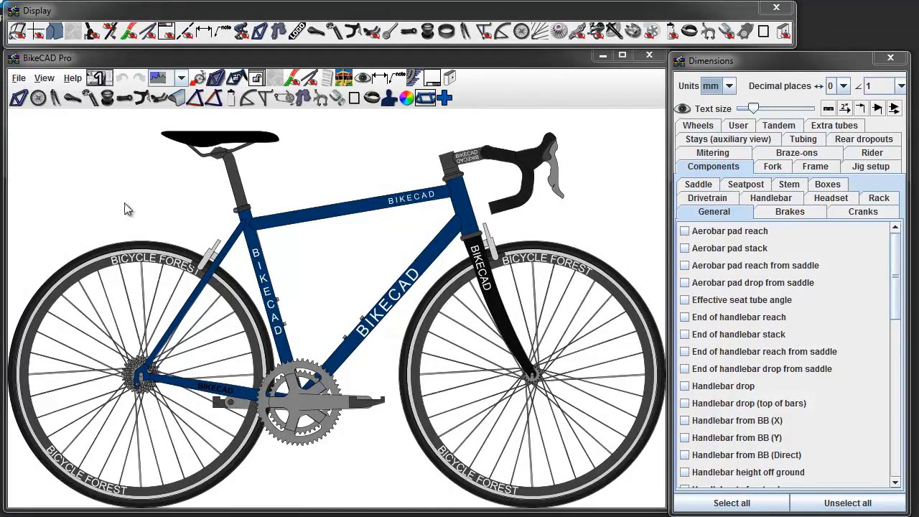
click(38, 97)
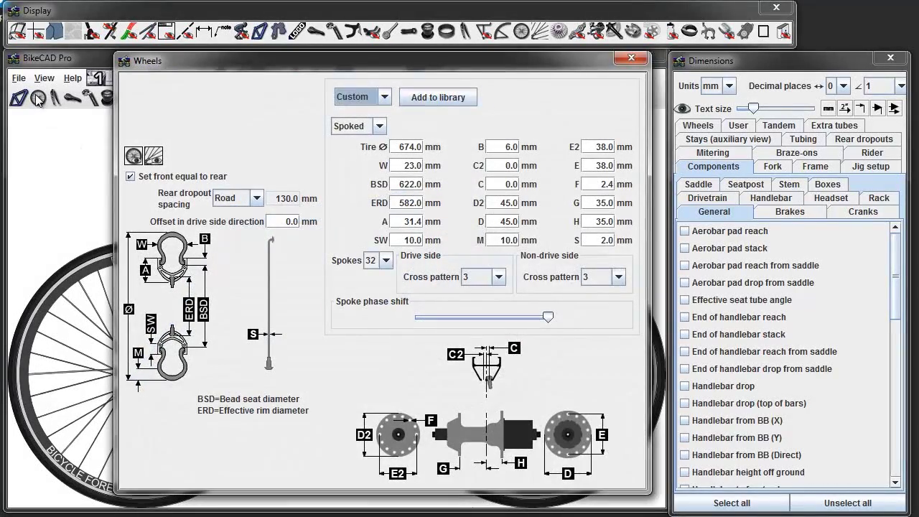
click(631, 58)
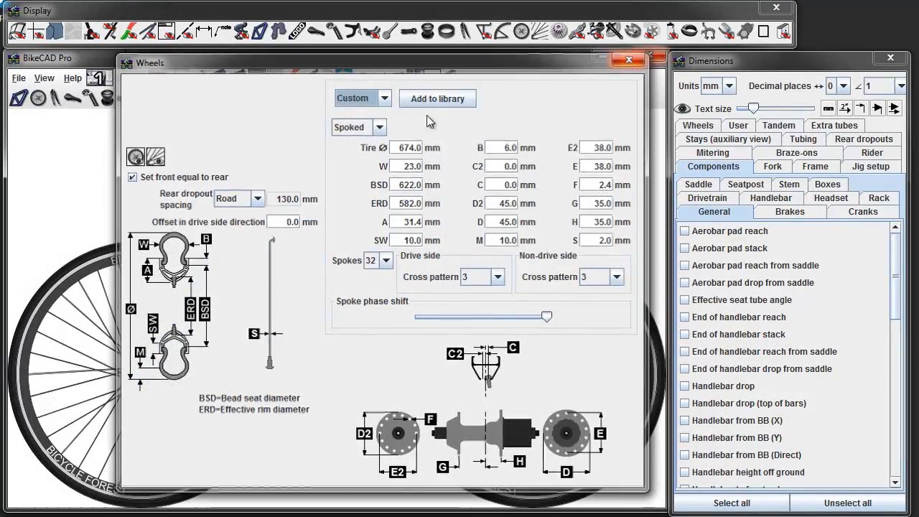
click(87, 101)
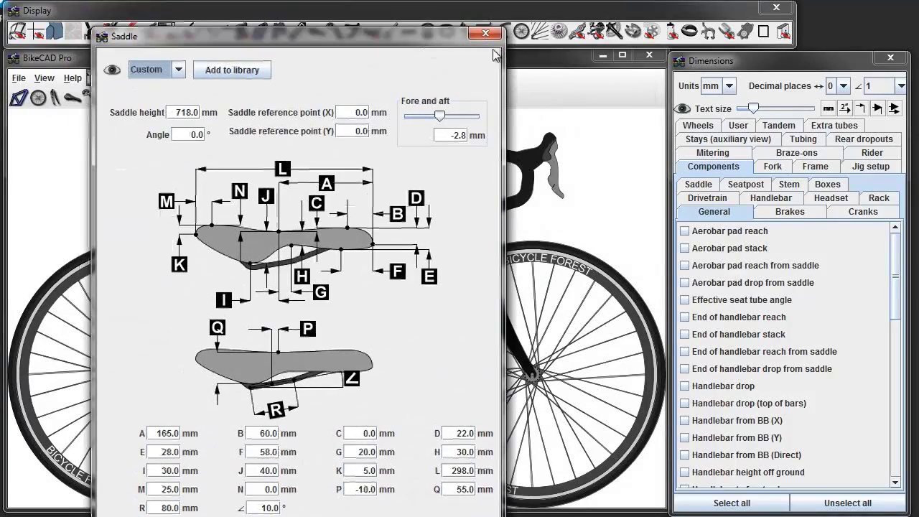
click(492, 34)
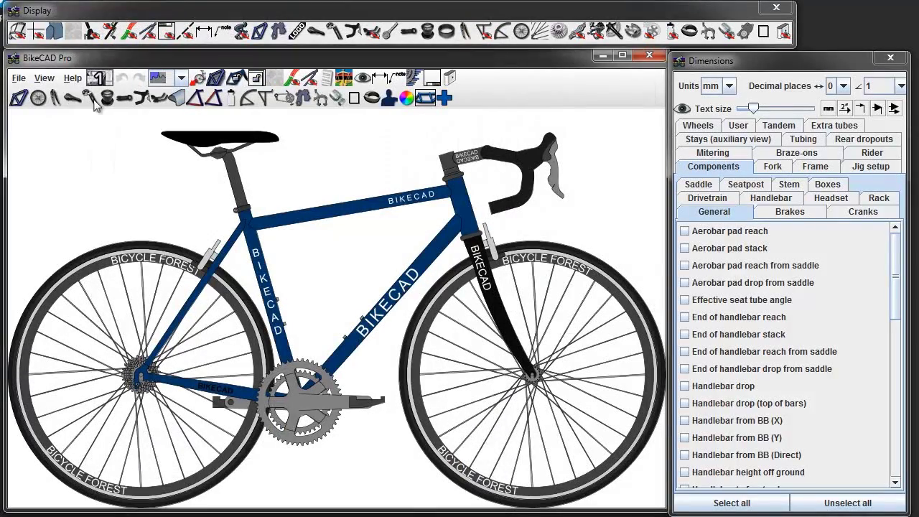
click(39, 98)
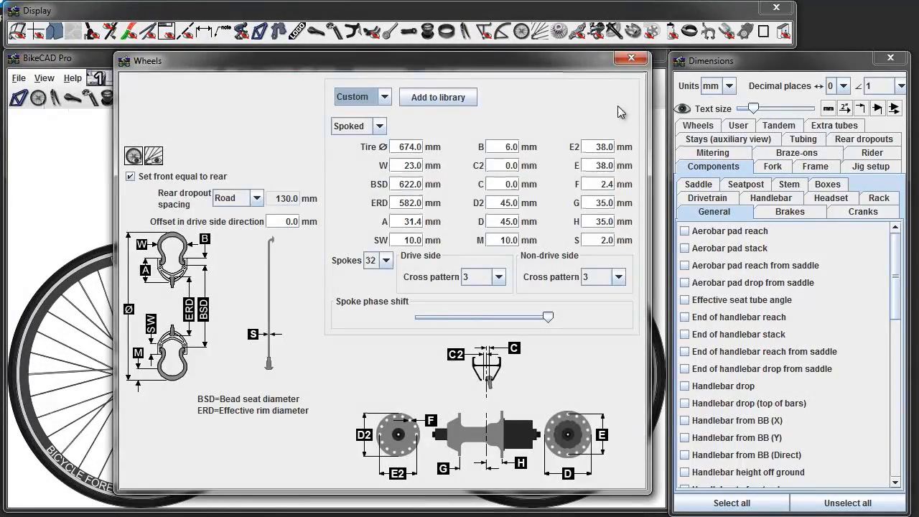
click(630, 58)
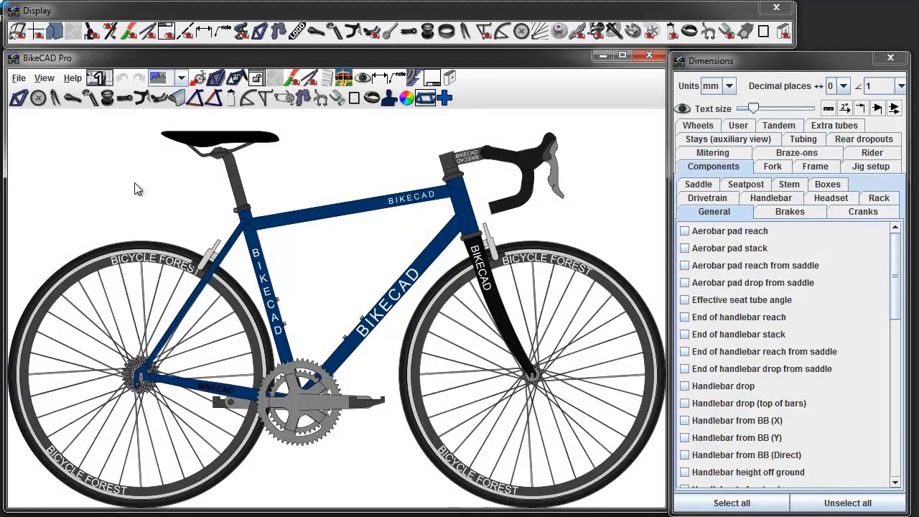
click(20, 100)
drag(503, 192, 481, 165)
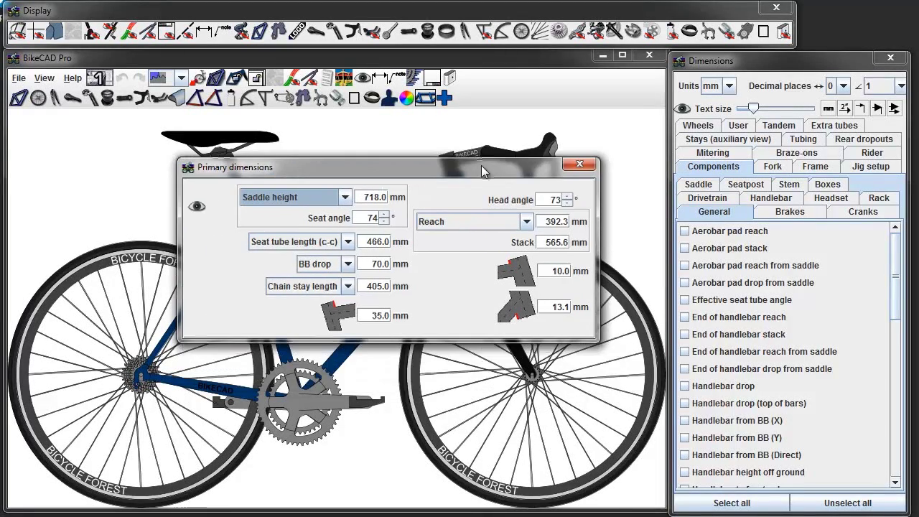
click(580, 166)
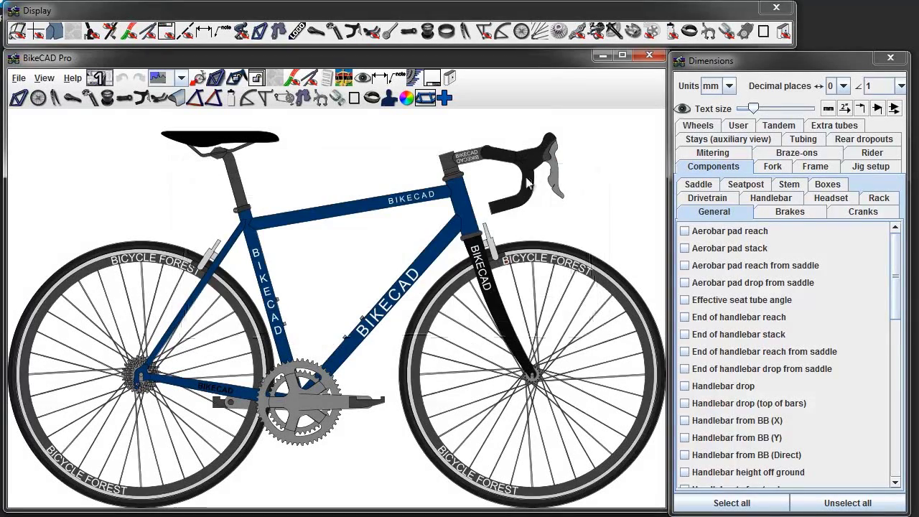
Open PithyStreet13_xxxxx.bcad from the PithyBikes folder to show the dimensioned bare frame
click(19, 78)
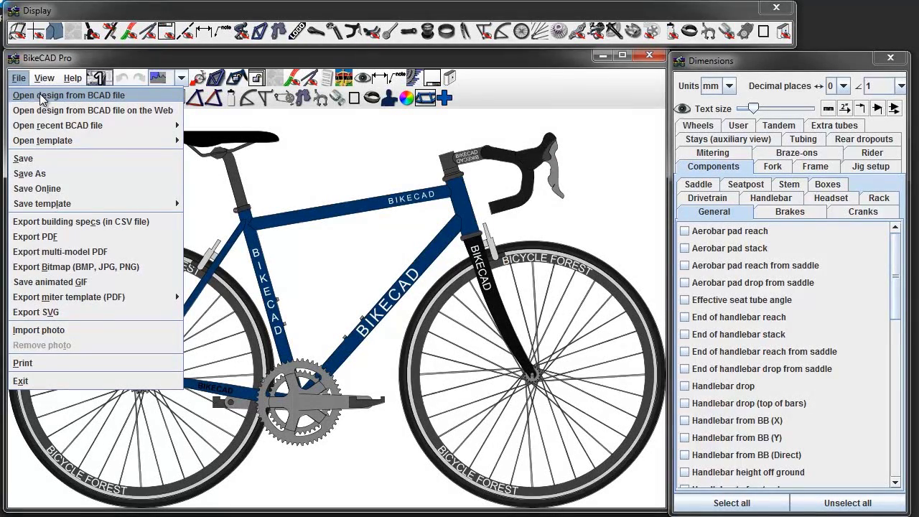
click(41, 96)
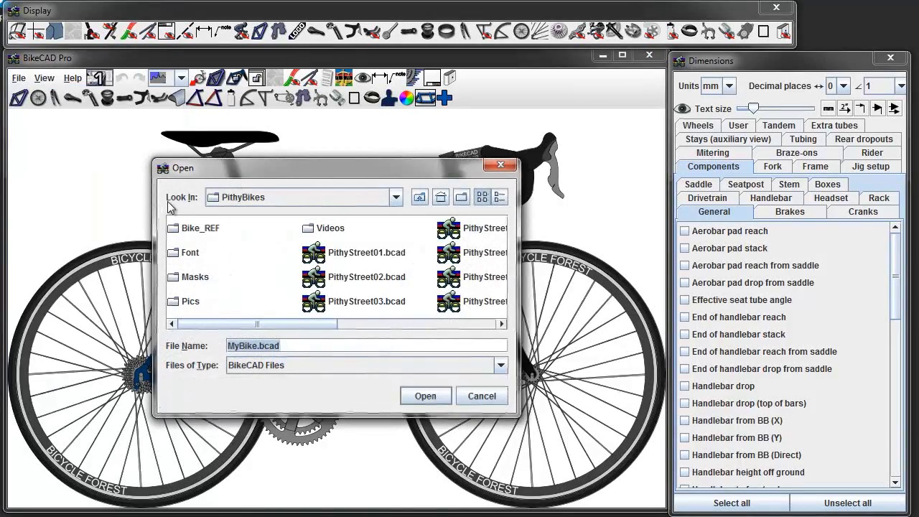
drag(320, 323, 500, 322)
click(445, 302)
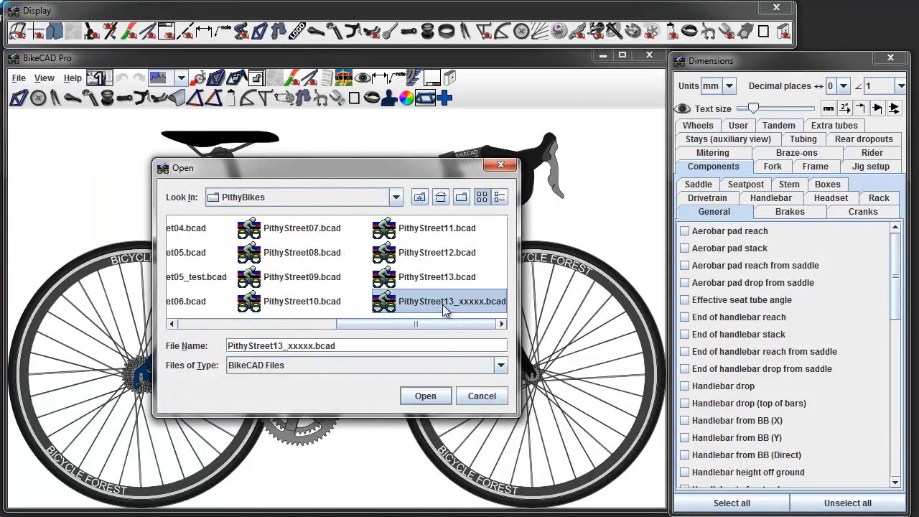
click(425, 396)
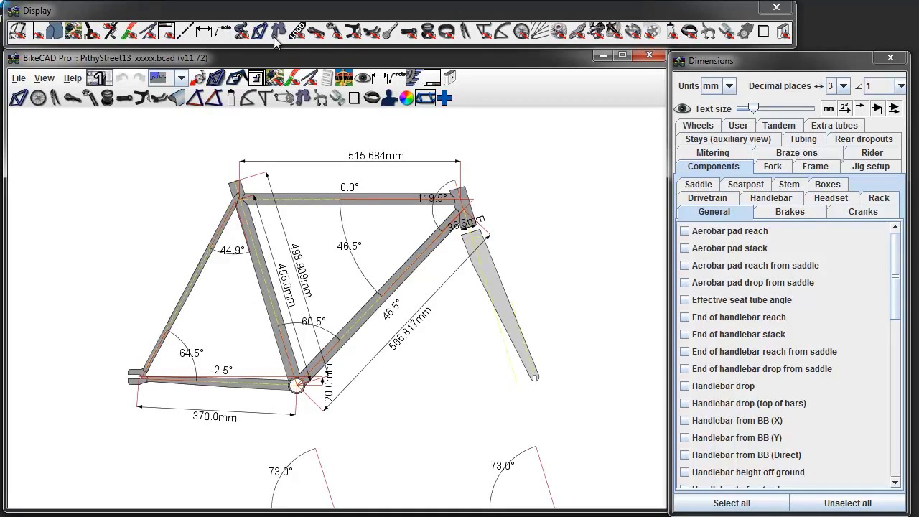
Display the saddle, seatpost, handlebar, stem, headset, both wheels, crankset and the background bike photo
click(315, 33)
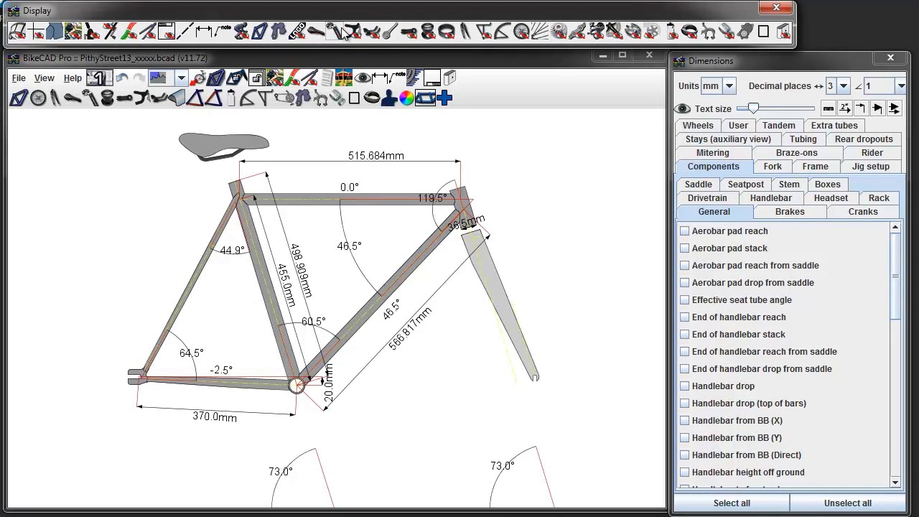
click(352, 32)
click(371, 32)
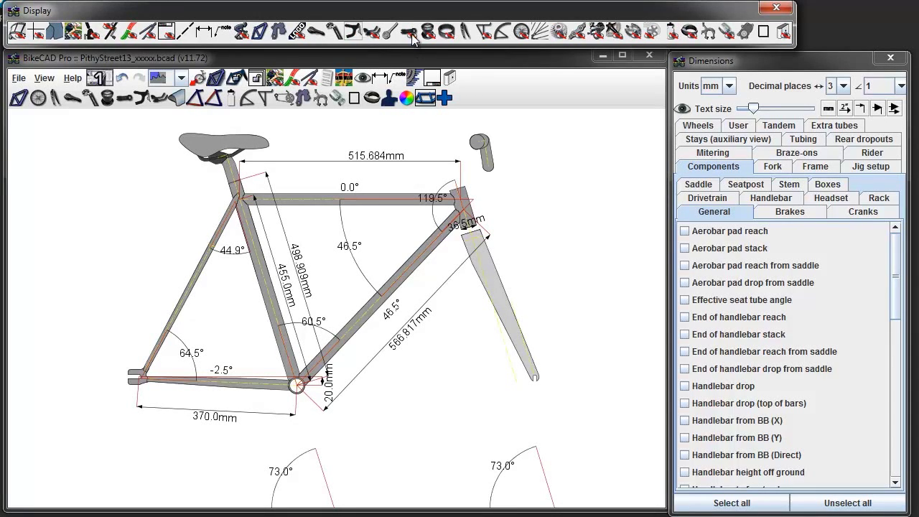
click(408, 32)
click(428, 31)
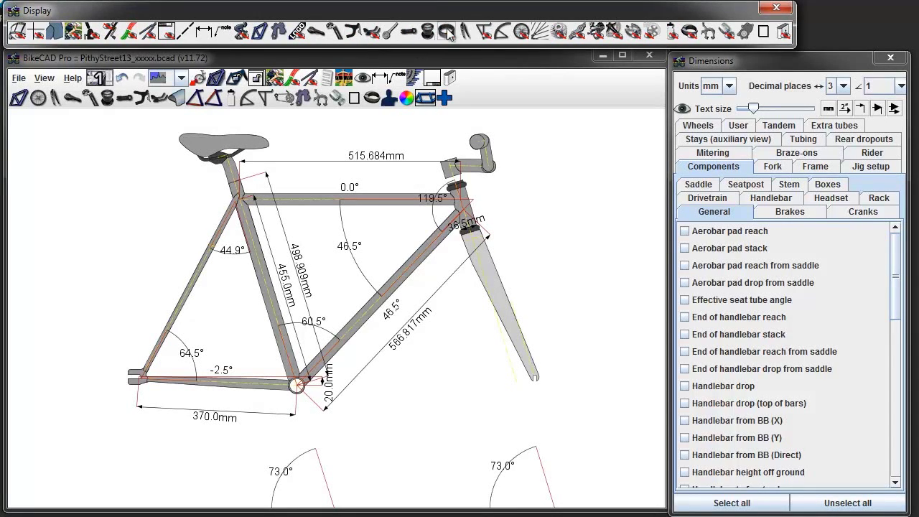
click(521, 32)
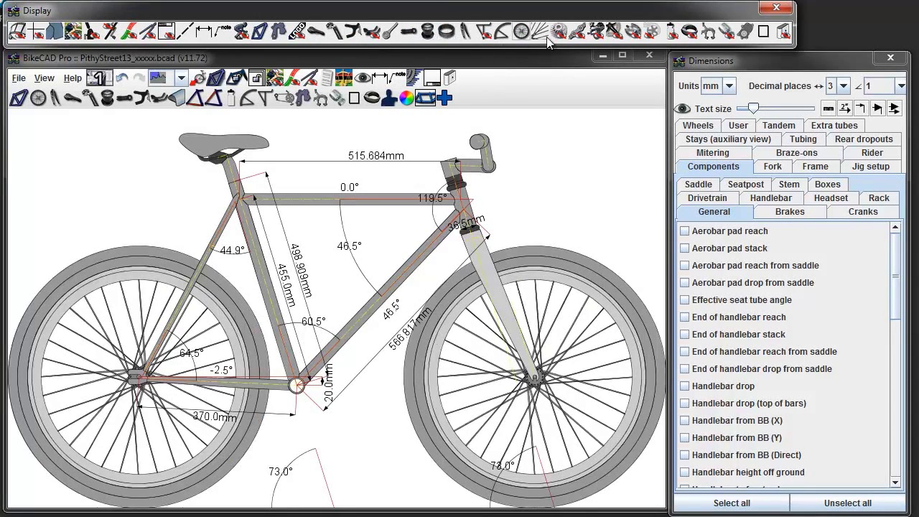
click(614, 32)
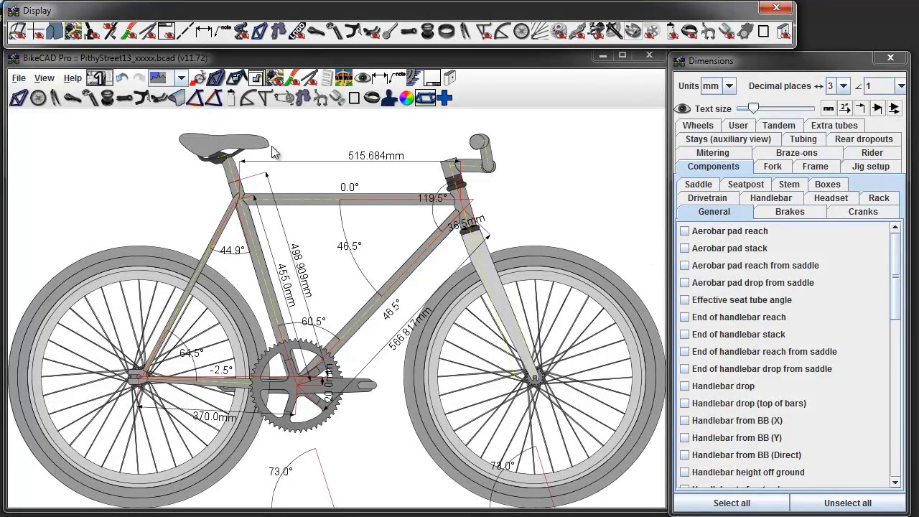
click(75, 32)
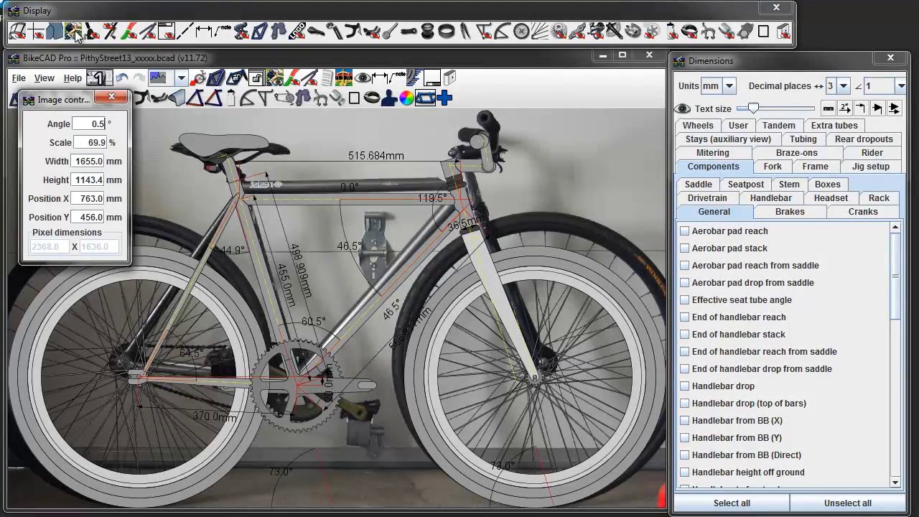
Close the Image controls dialog, leaving the drawing overlaid on the real-bike photo
click(111, 96)
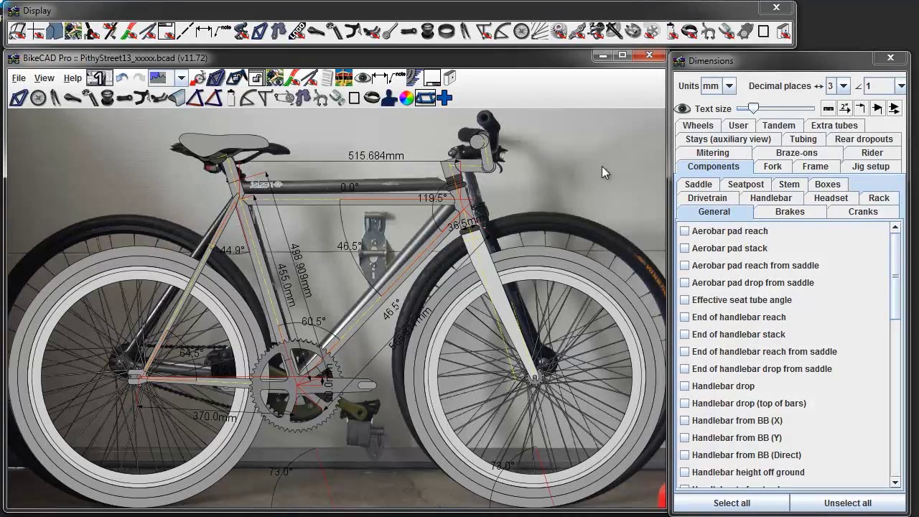
Switch the Dimensions panel to the Frame checklist and hide the background bike photo
scroll(898, 276, down, 1)
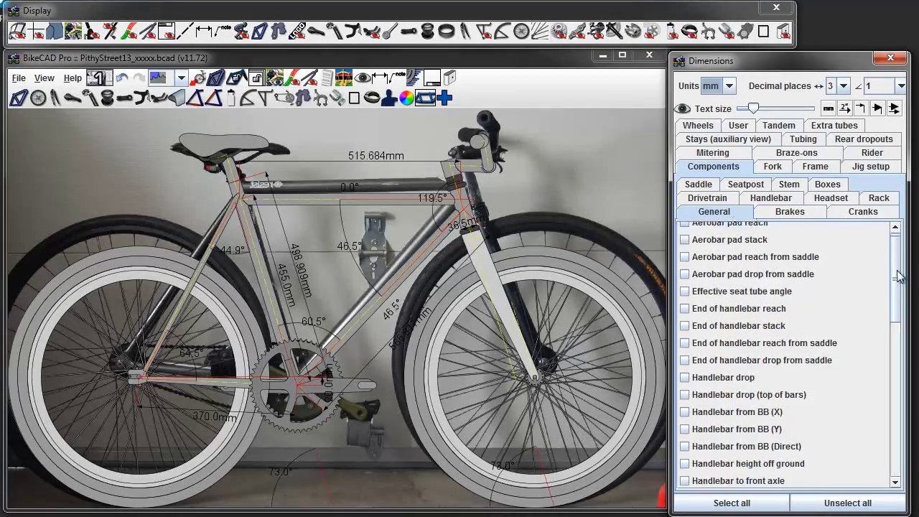
drag(898, 276, 908, 249)
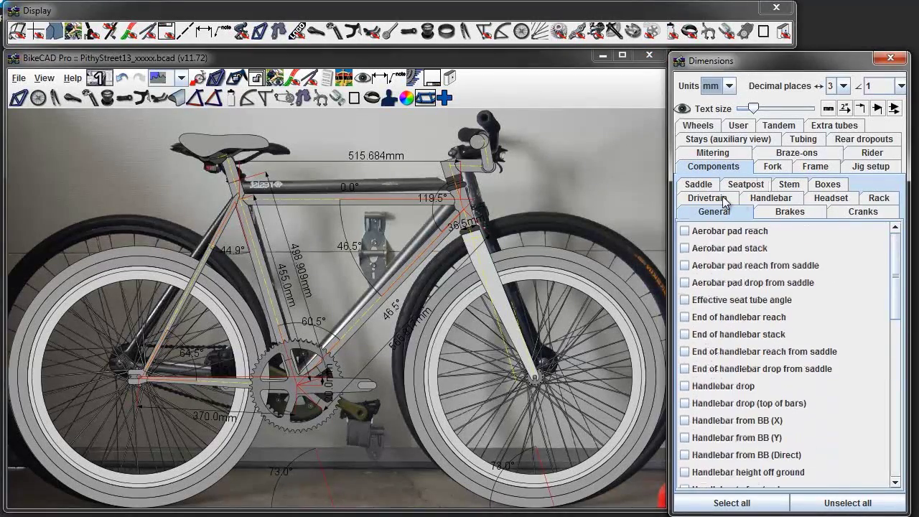
click(830, 166)
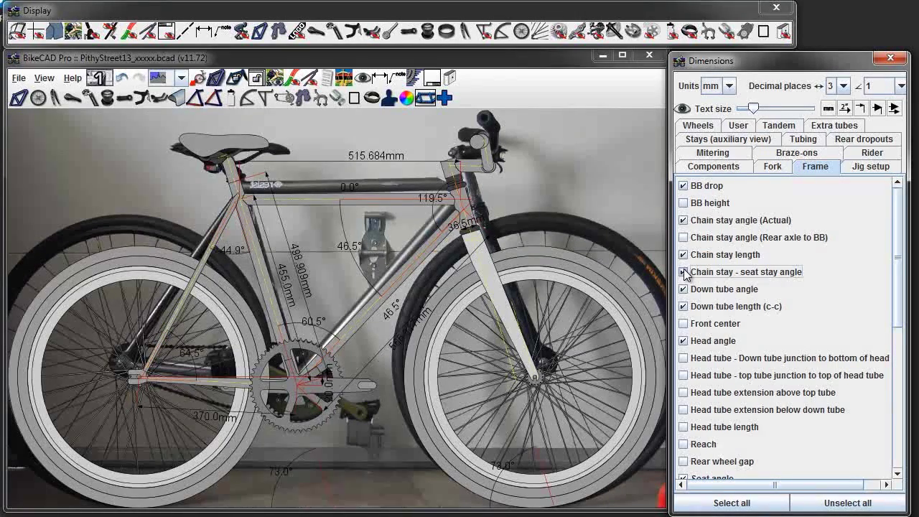
click(73, 33)
click(683, 342)
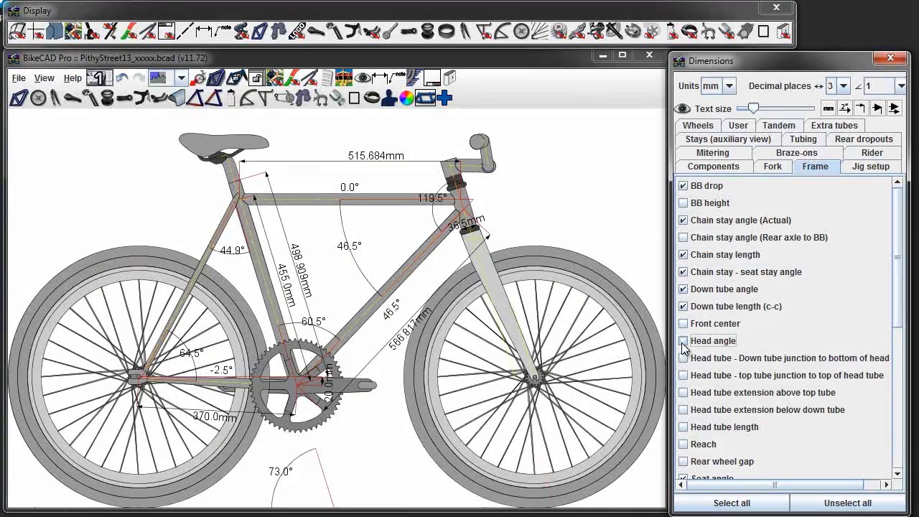